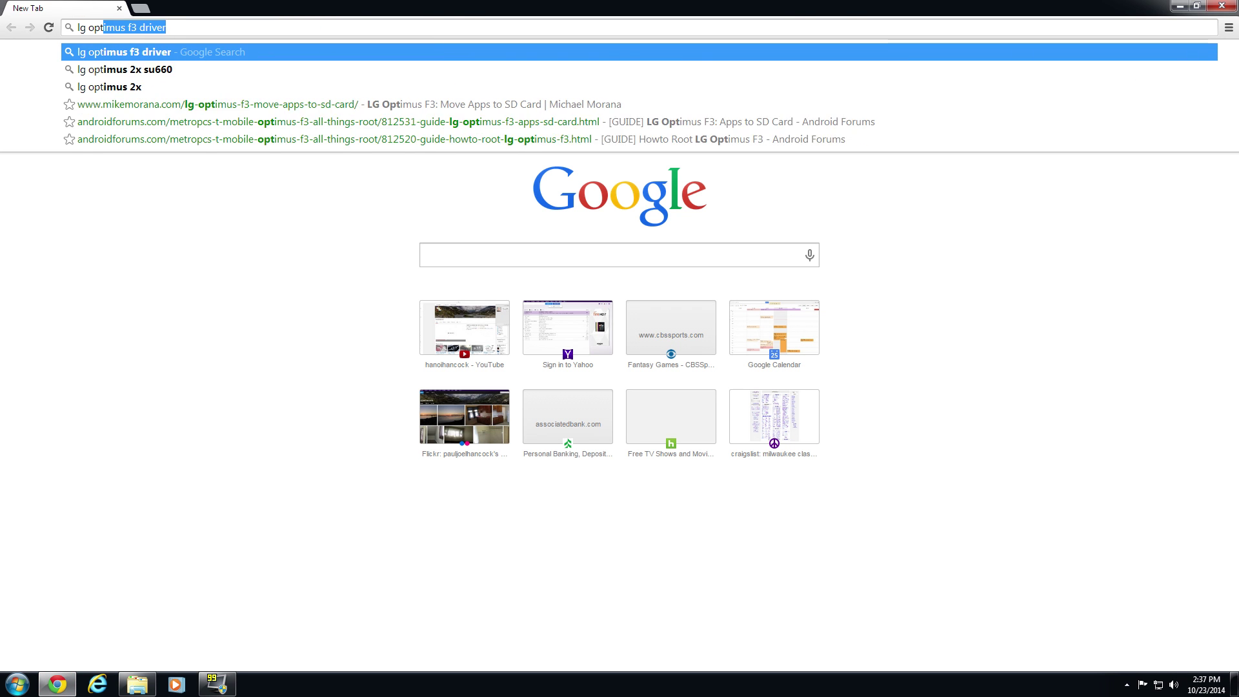
pyautogui.write('iver')
# Search 'lg optimus f3 driver' and open the LG LGVM720 support page's Software Update section
pyautogui.press('Return')
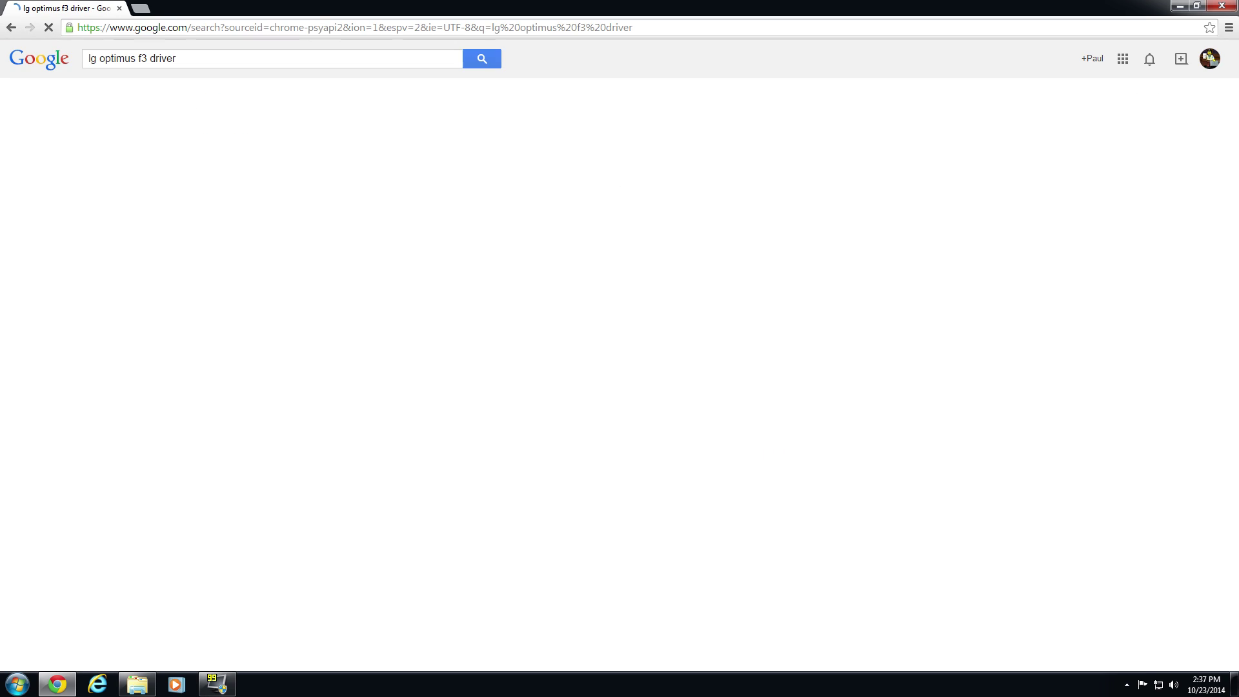
pyautogui.click(161, 230)
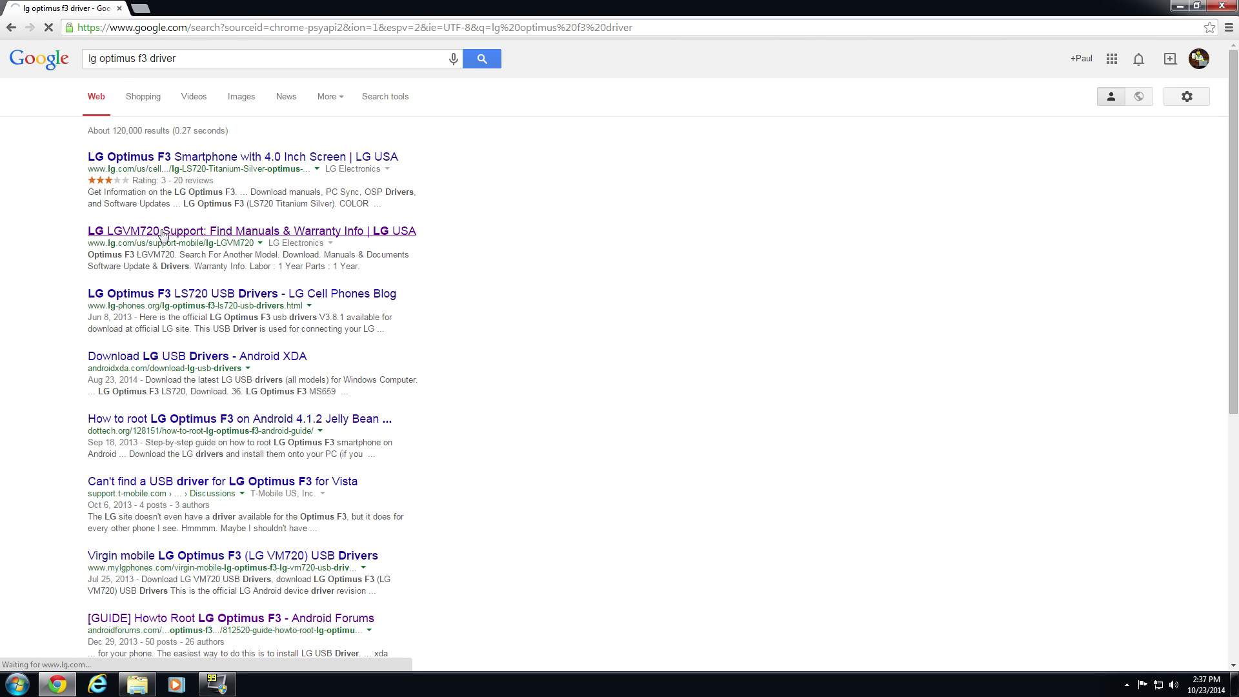
pyautogui.scroll(-2, 582, 436)
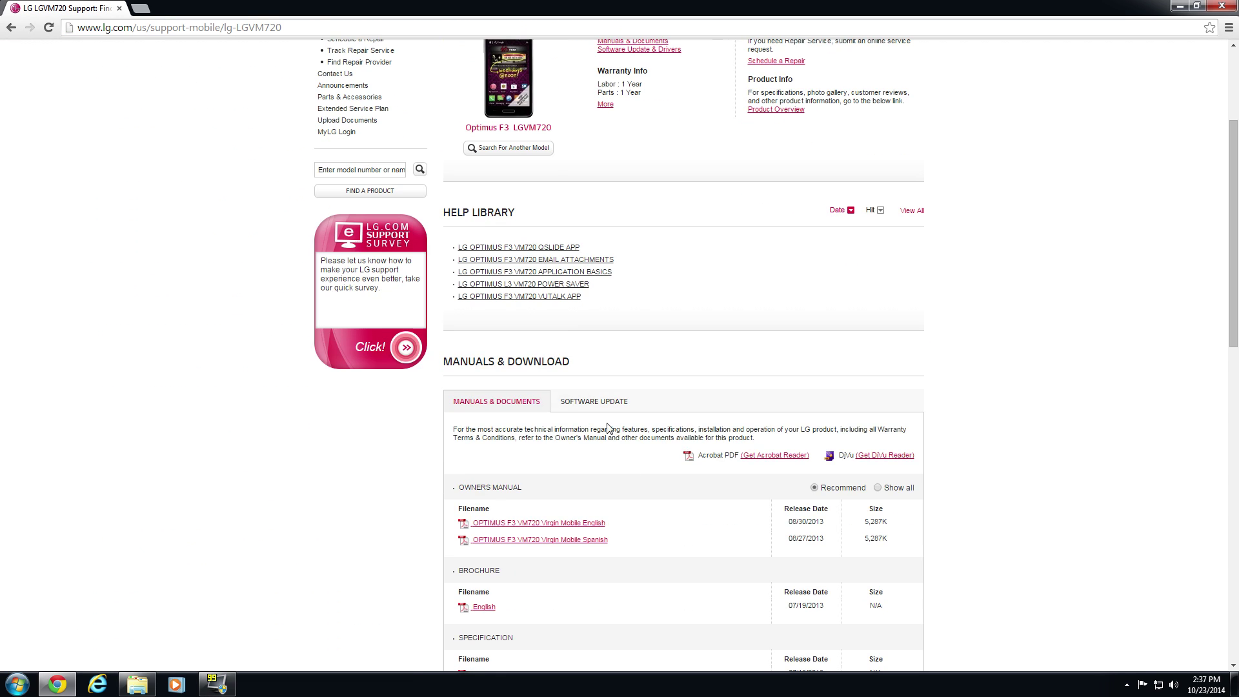
pyautogui.click(593, 401)
# Download the Windows USB driver and show the downloaded file in its folder
pyautogui.click(547, 479)
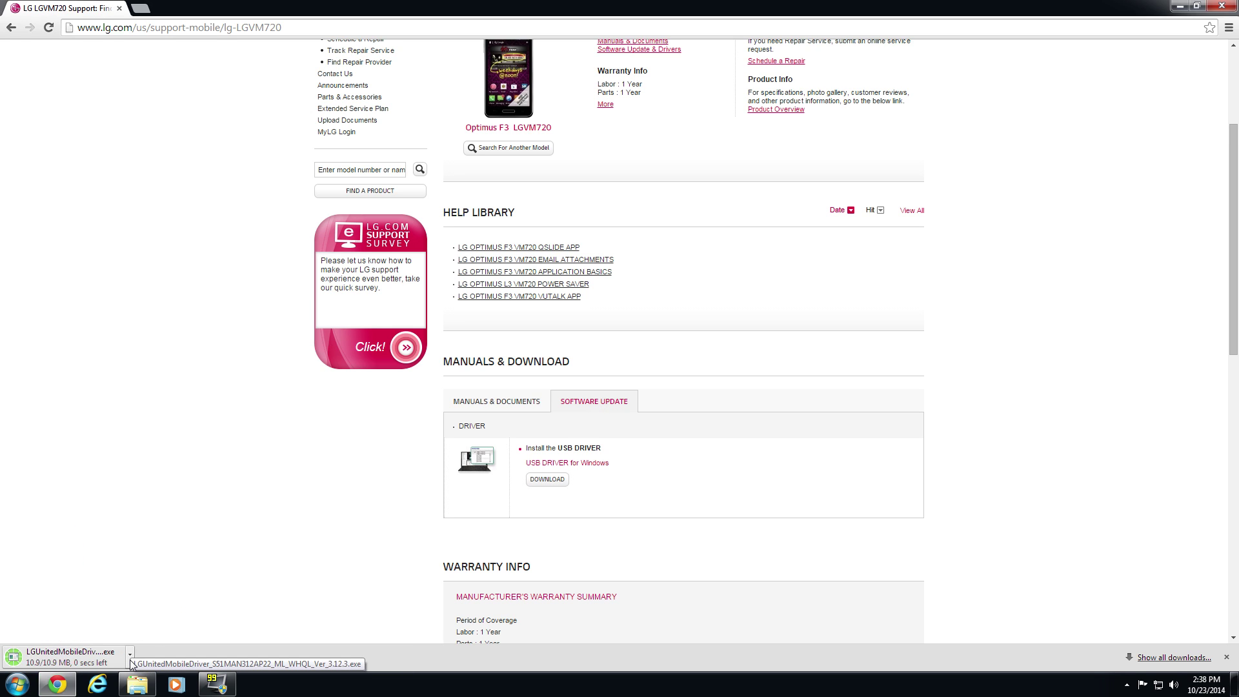
pyautogui.click(129, 656)
pyautogui.click(163, 610)
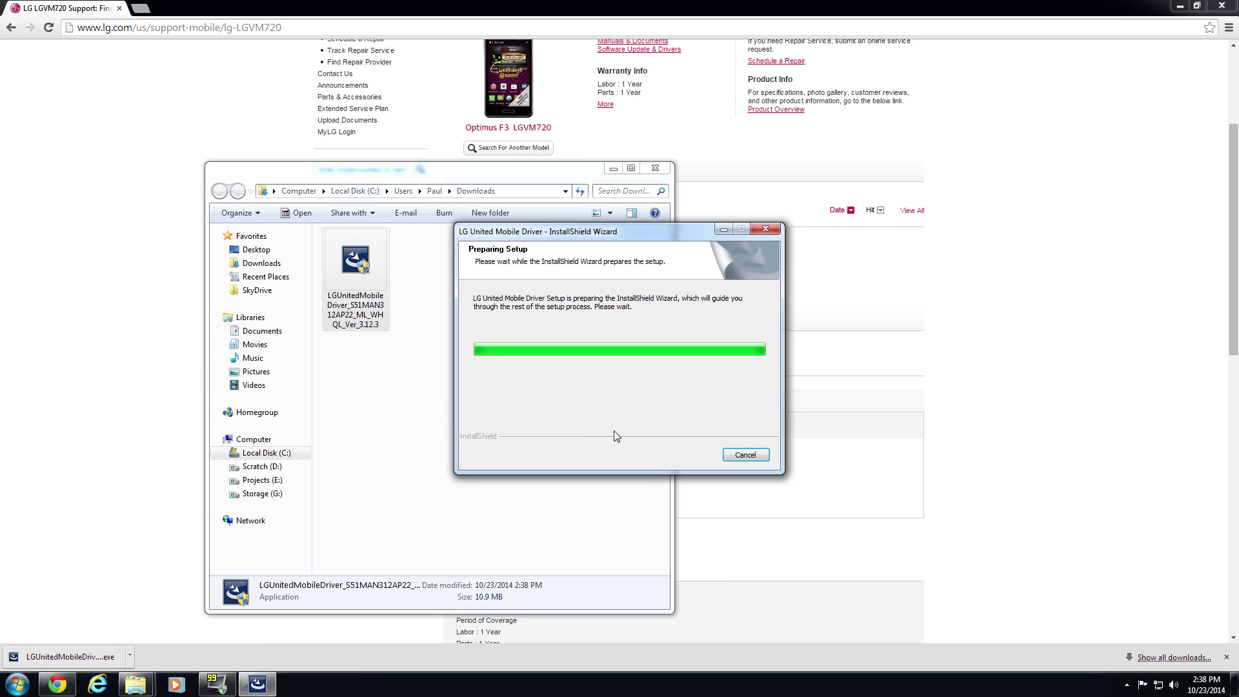
# Install the LG United Mobile Driver, acknowledge success, and return to Chrome in a new tab
pyautogui.click(687, 453)
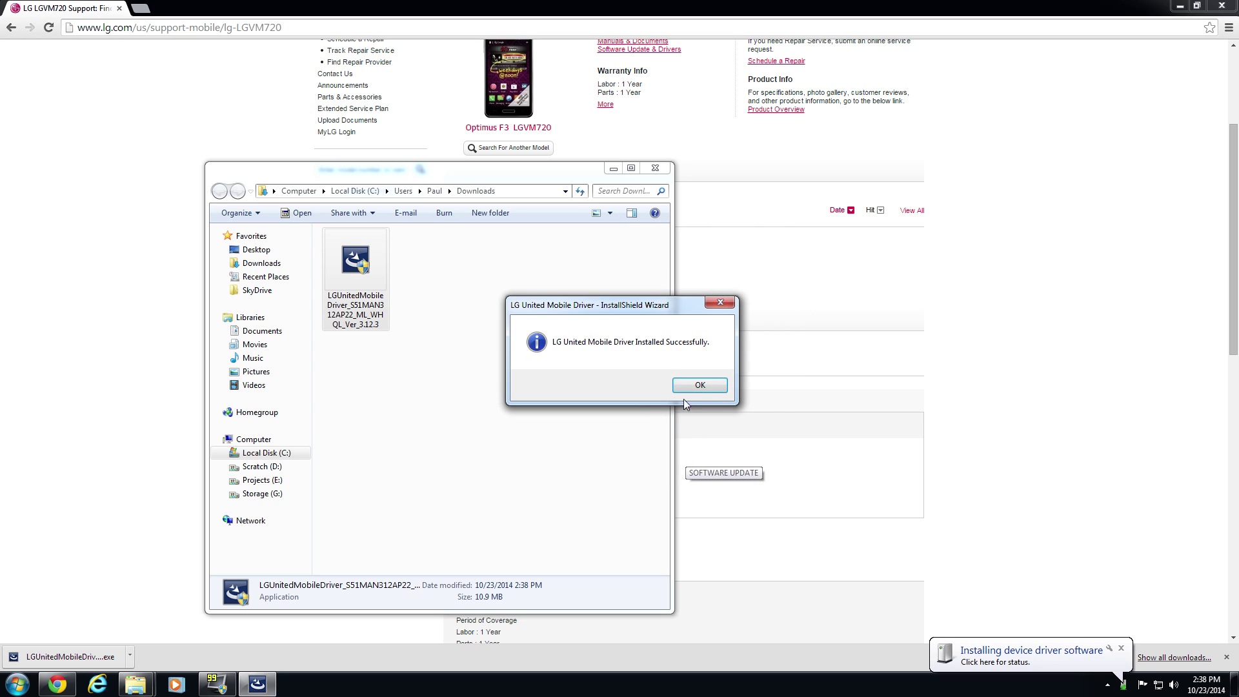
pyautogui.click(685, 384)
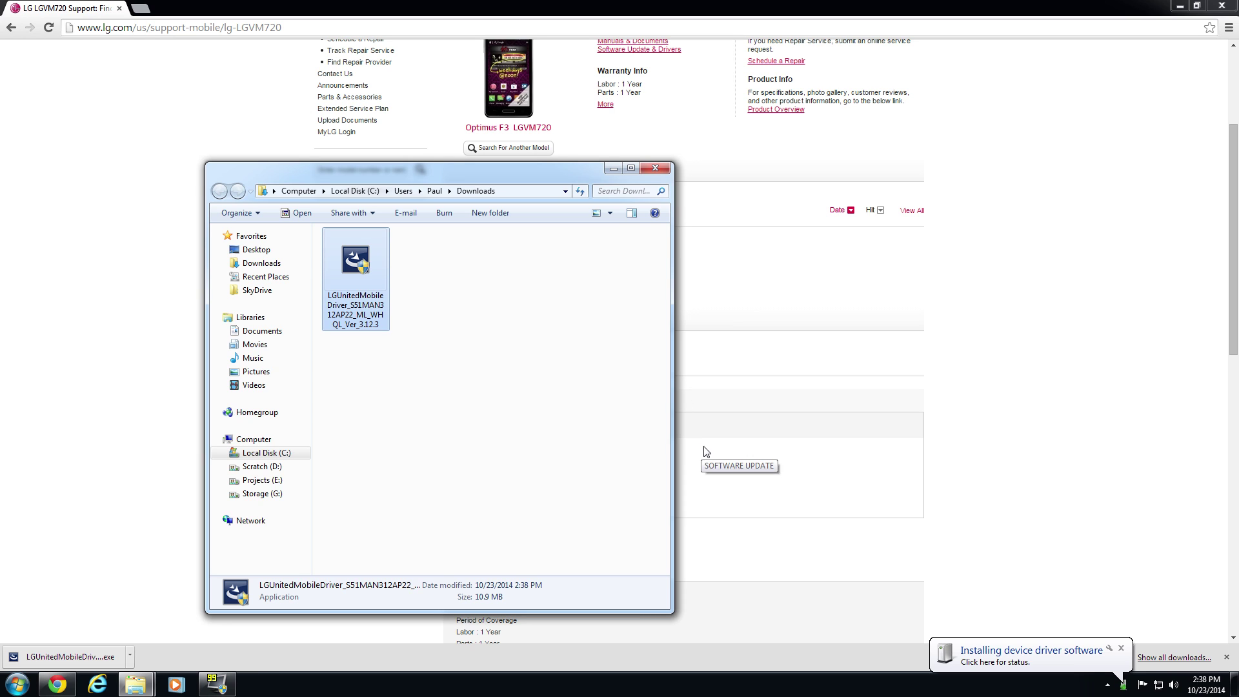
pyautogui.click(133, 172)
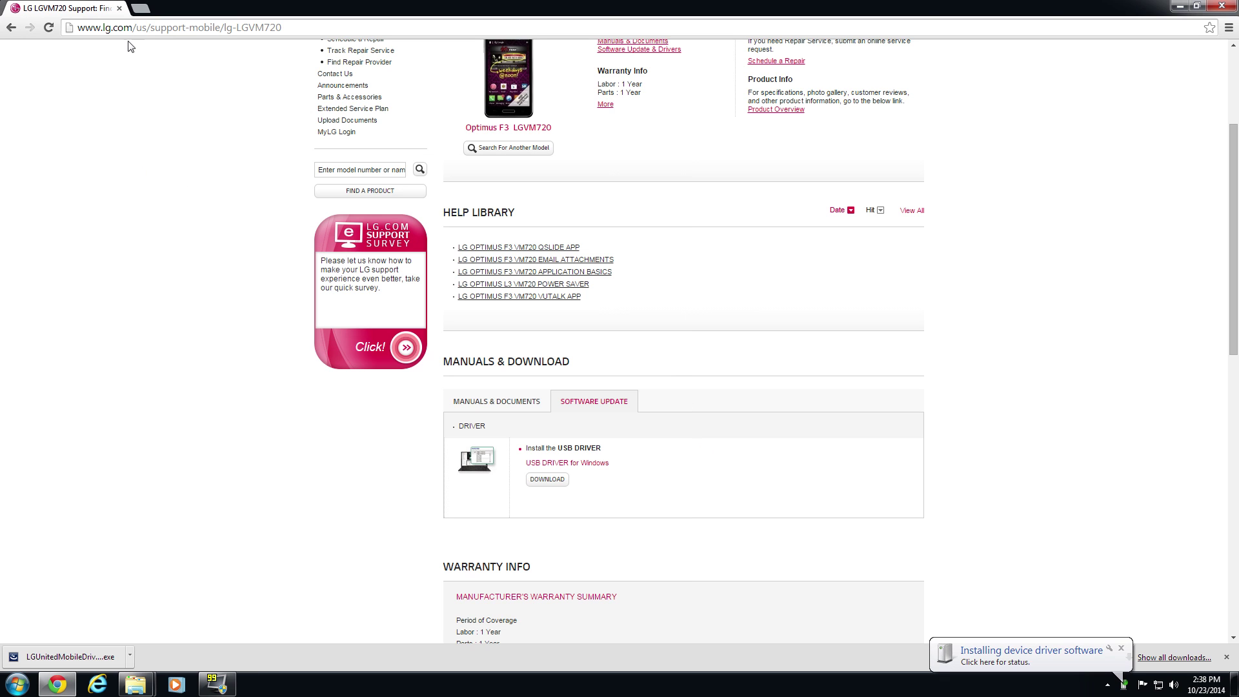
pyautogui.click(140, 10)
pyautogui.write('kingo')
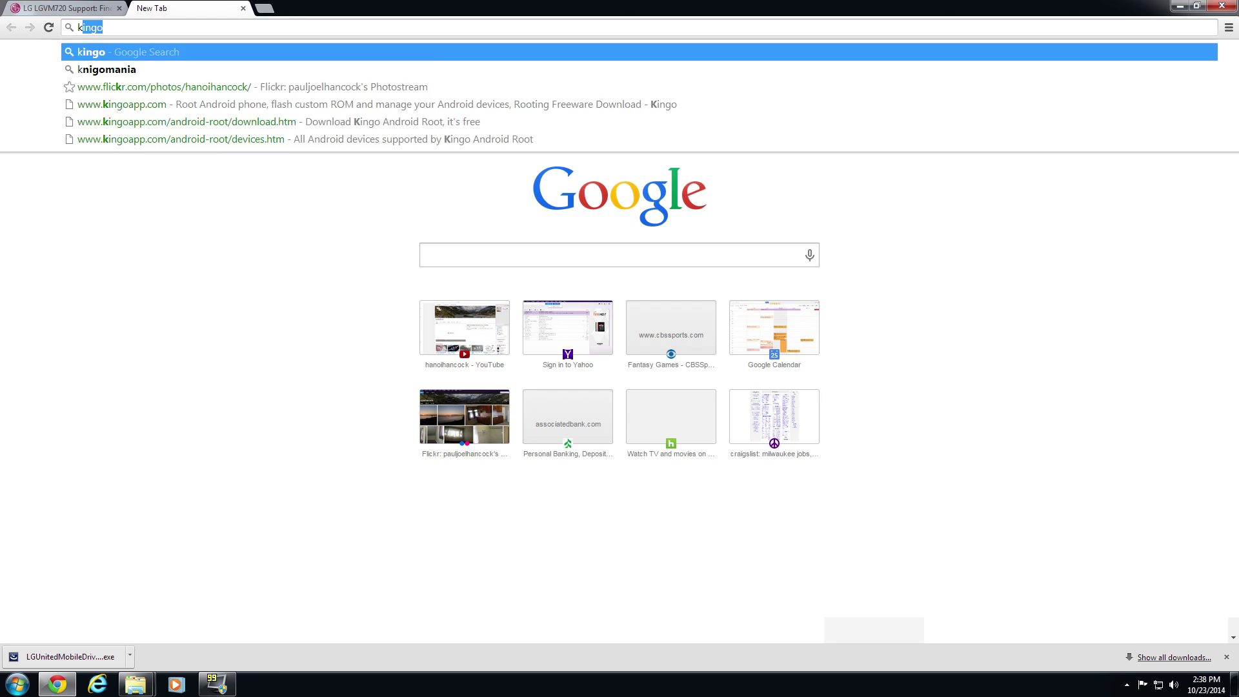
# Search 'kingo' and start downloading Android Root (android_root.exe) from kingoapp.com
pyautogui.press('Return')
pyautogui.click(154, 157)
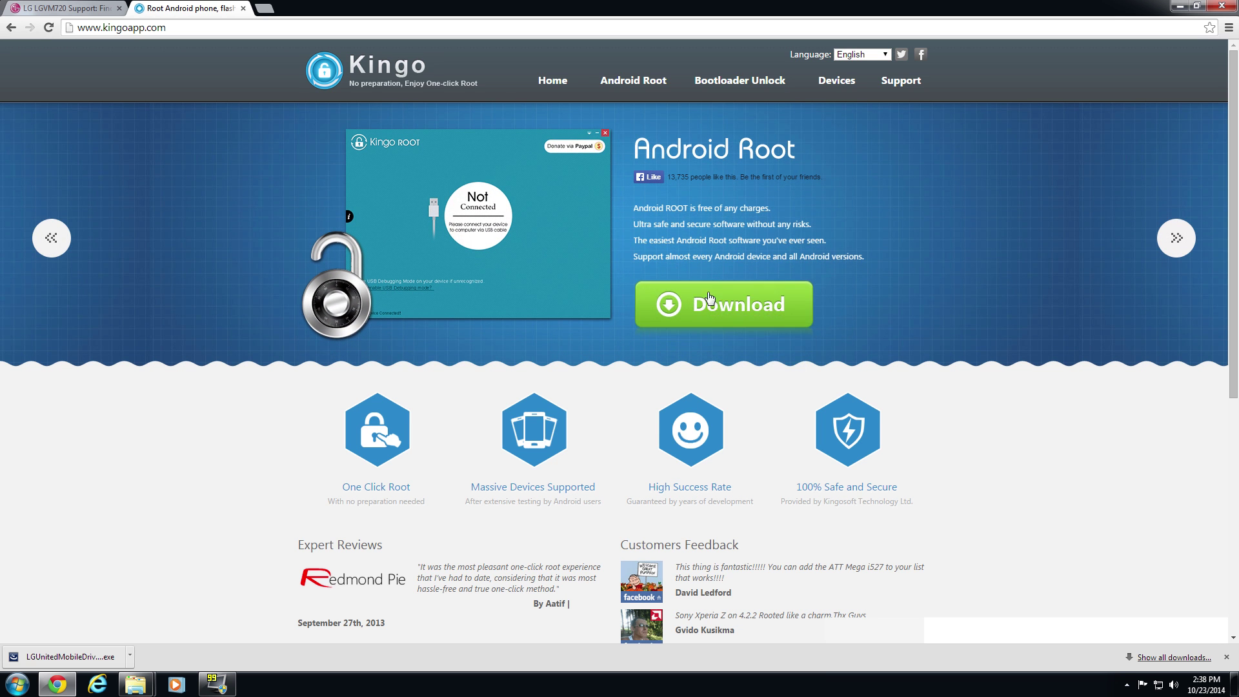
pyautogui.click(703, 303)
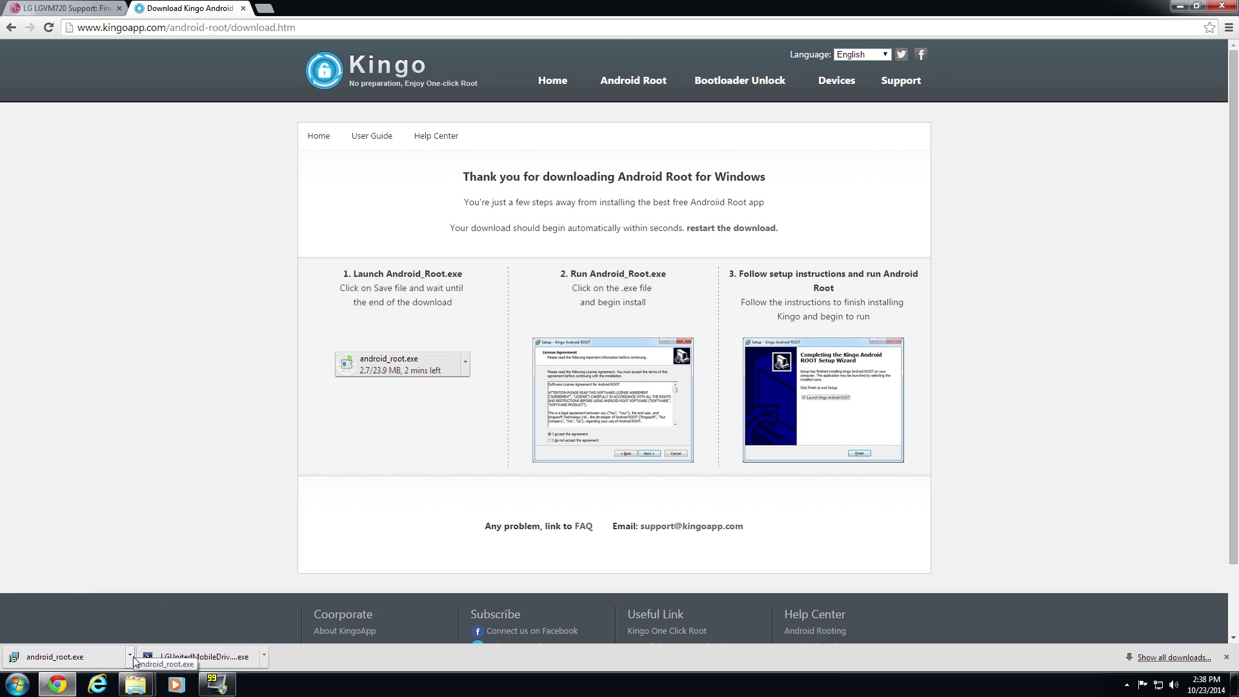
pyautogui.click(130, 660)
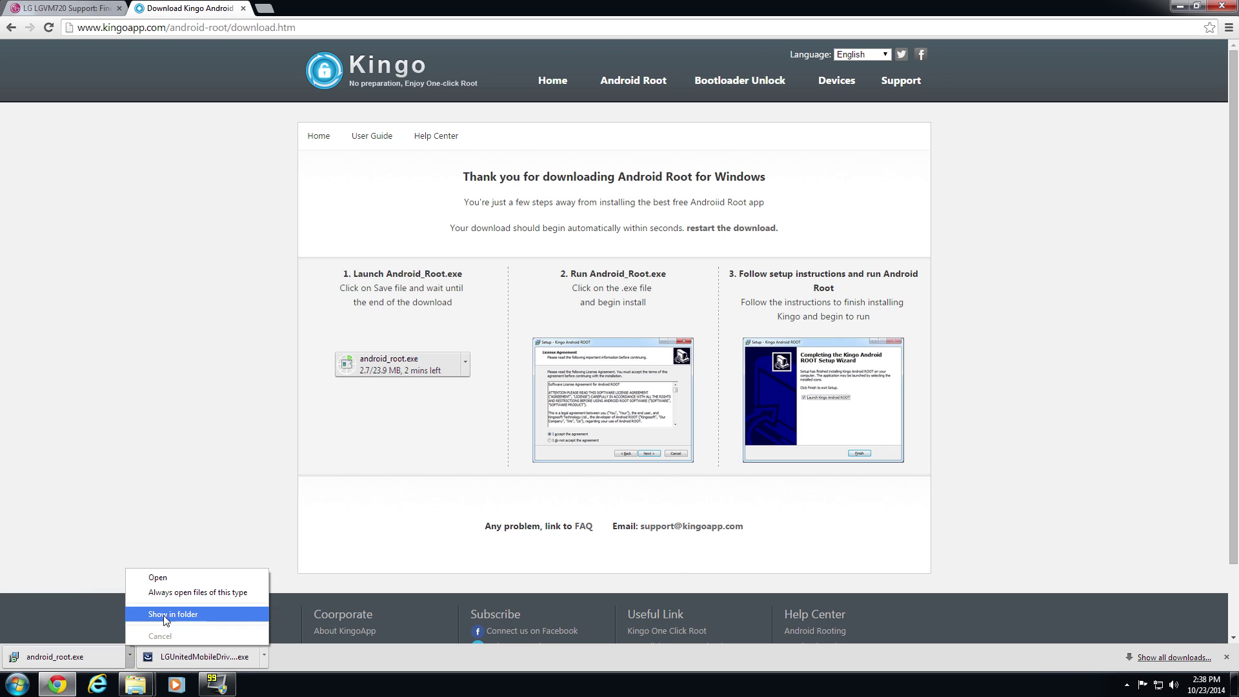
# Launch the downloaded android_root.exe installer from its folder, allowing it past the security warning
pyautogui.click(165, 622)
pyautogui.doubleClick(360, 275)
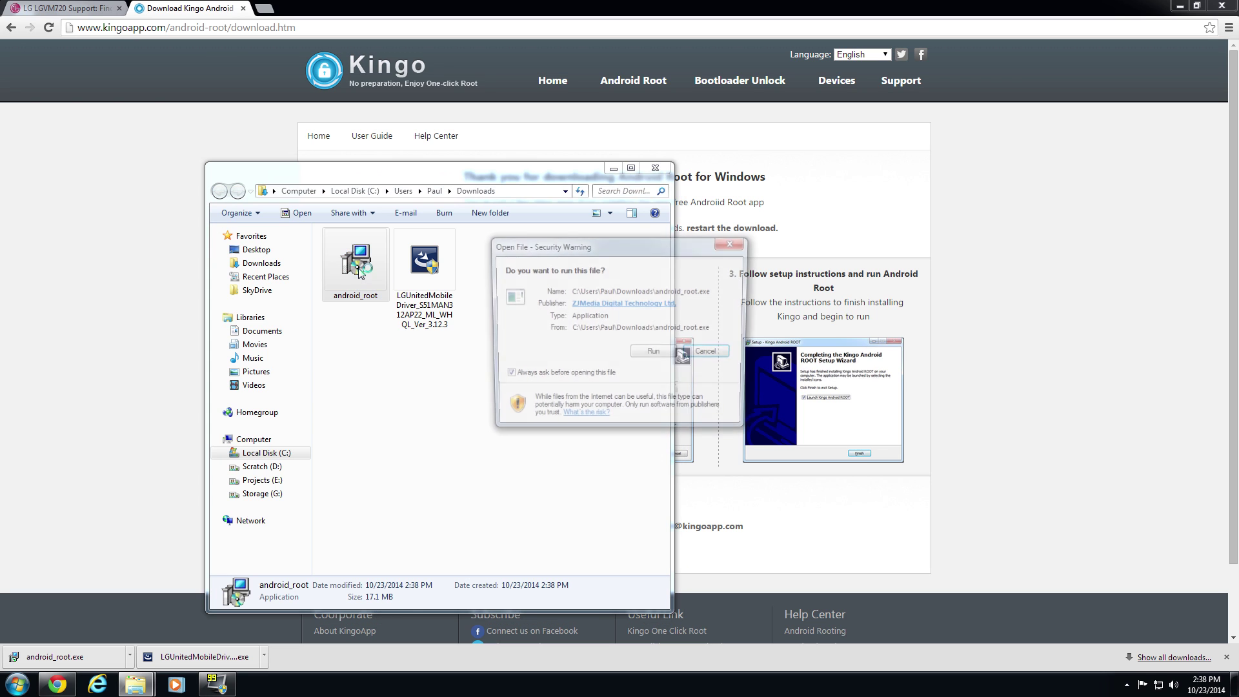
pyautogui.click(656, 354)
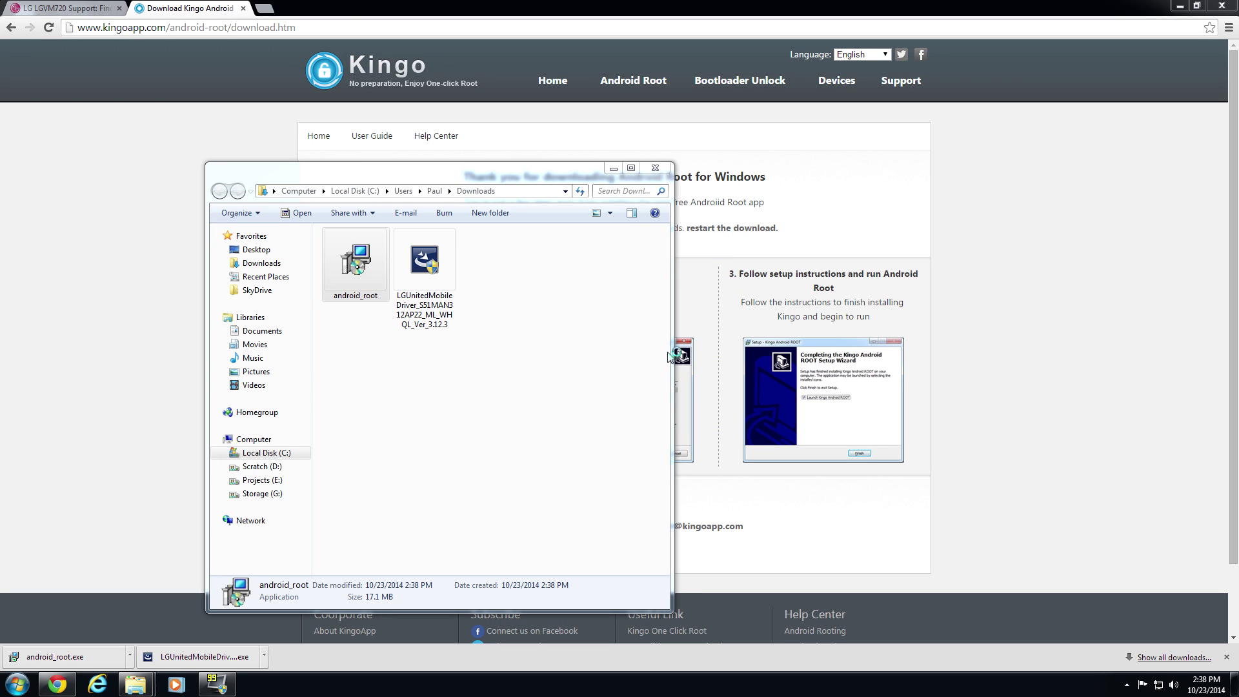
# Accept the Kingo ROOT license and install it with the default setup options
pyautogui.click(692, 447)
pyautogui.press('Up')
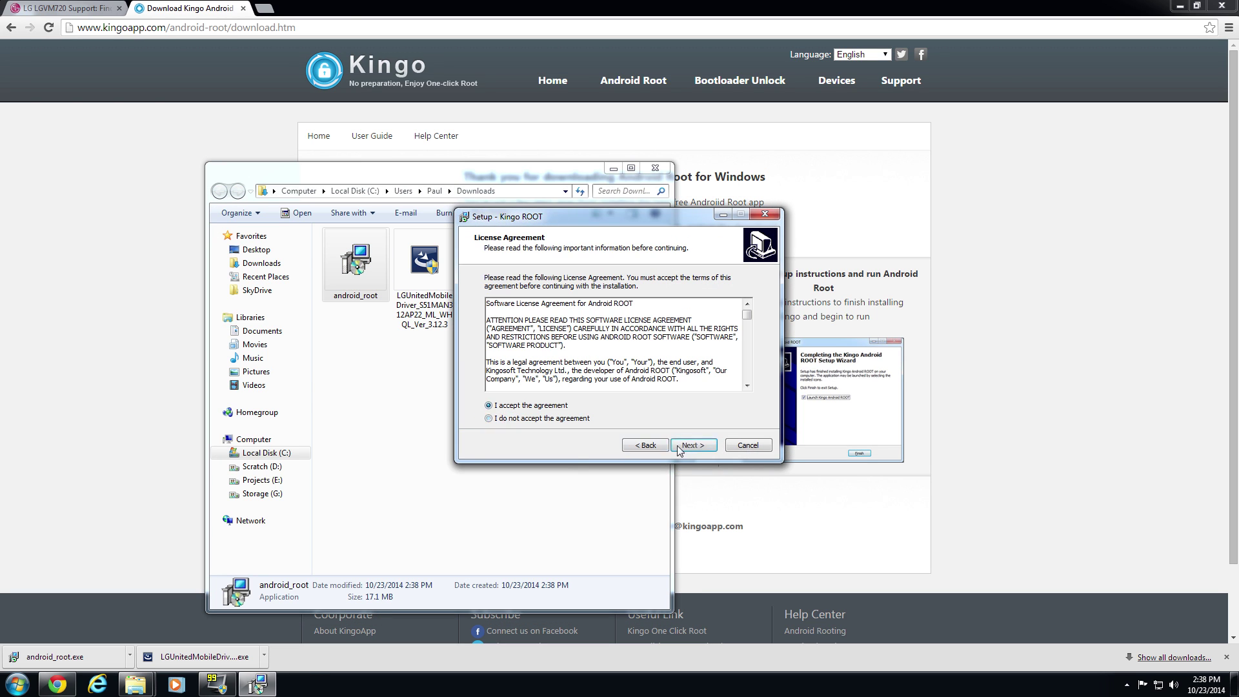
pyautogui.click(680, 448)
pyautogui.click(680, 448)
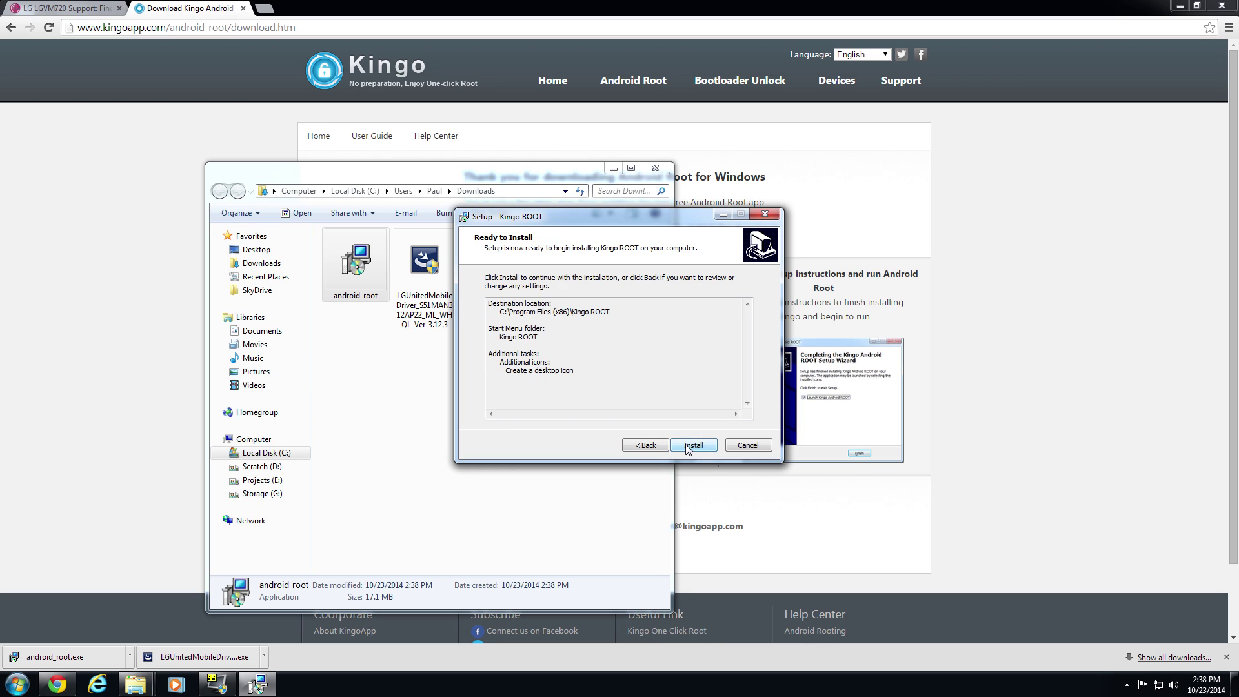
pyautogui.click(693, 446)
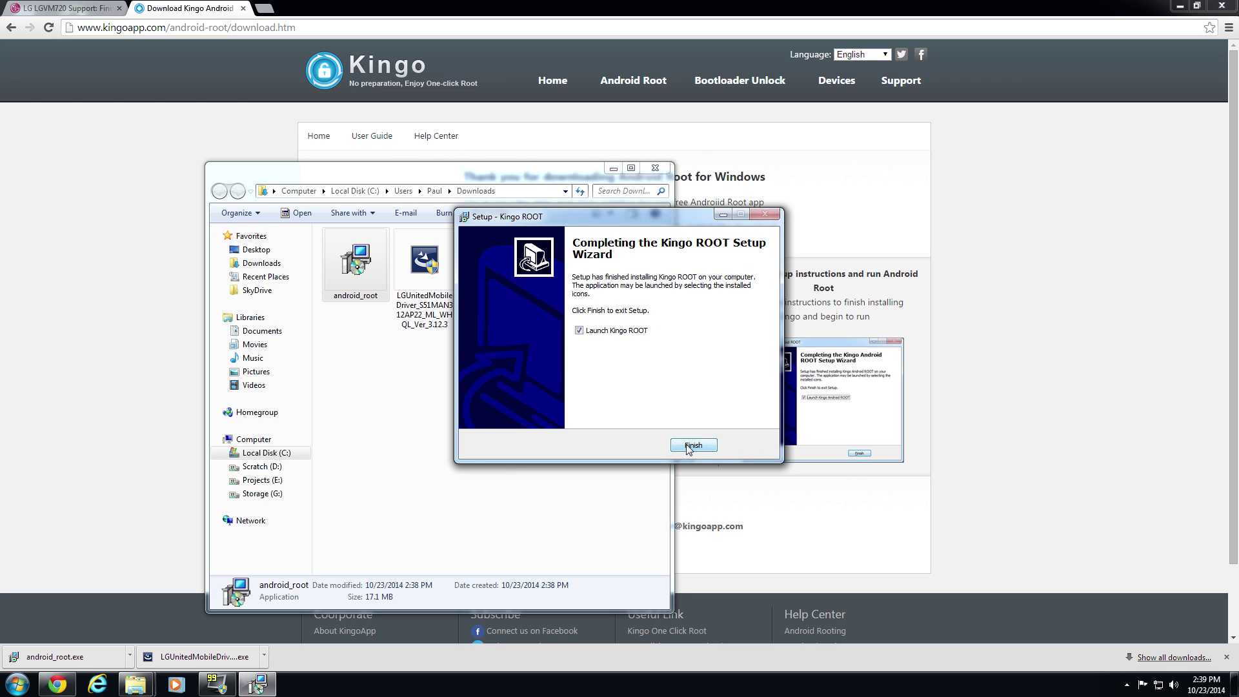
pyautogui.click(690, 448)
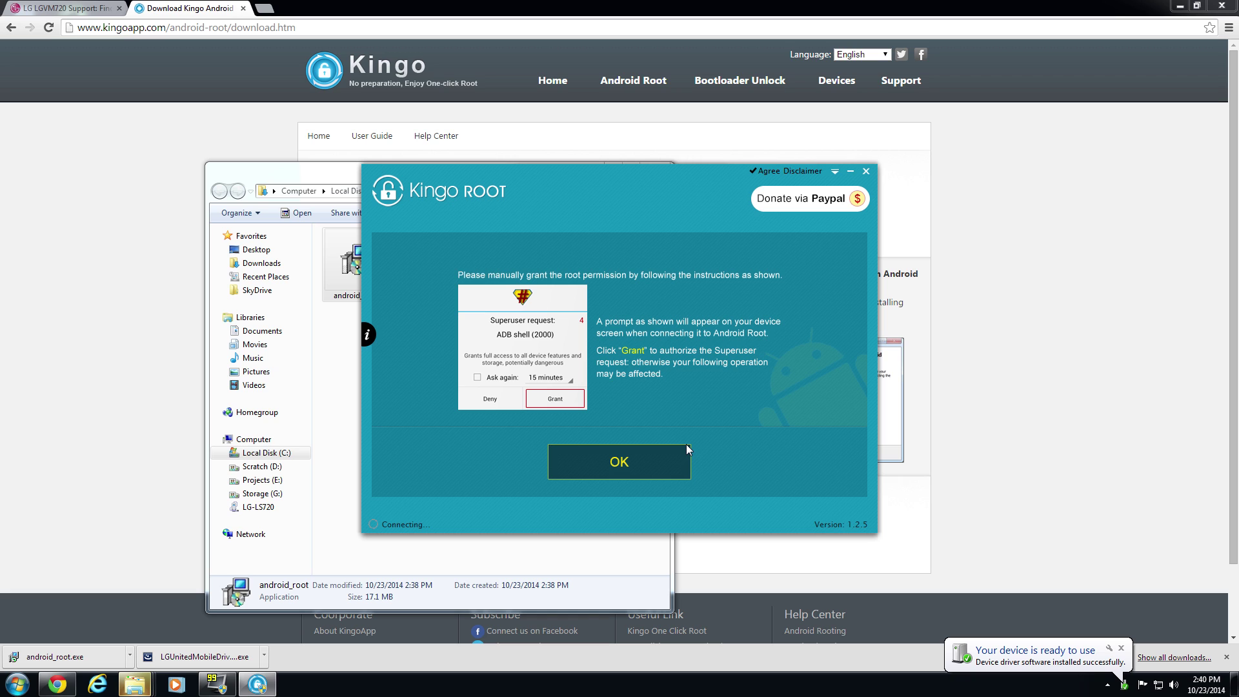
# Dismiss the permission instructions, run Root Again on the fx3 phone, and close the Root Succeeded result
pyautogui.click(686, 445)
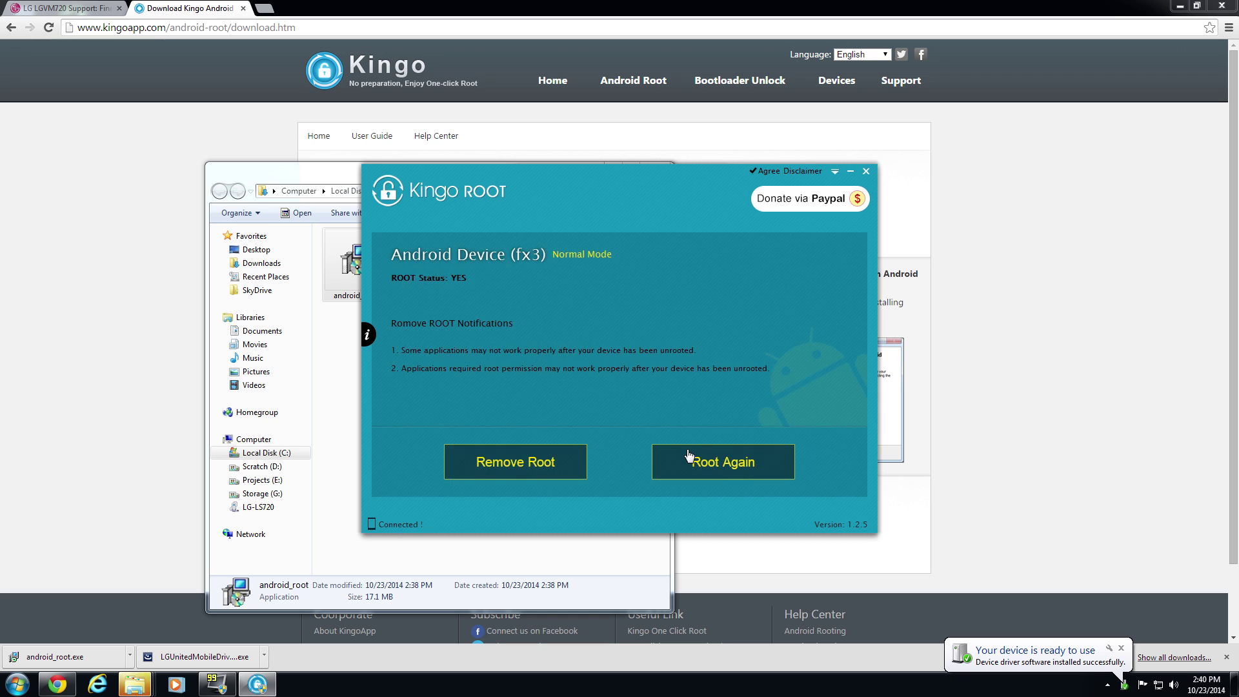
pyautogui.click(689, 456)
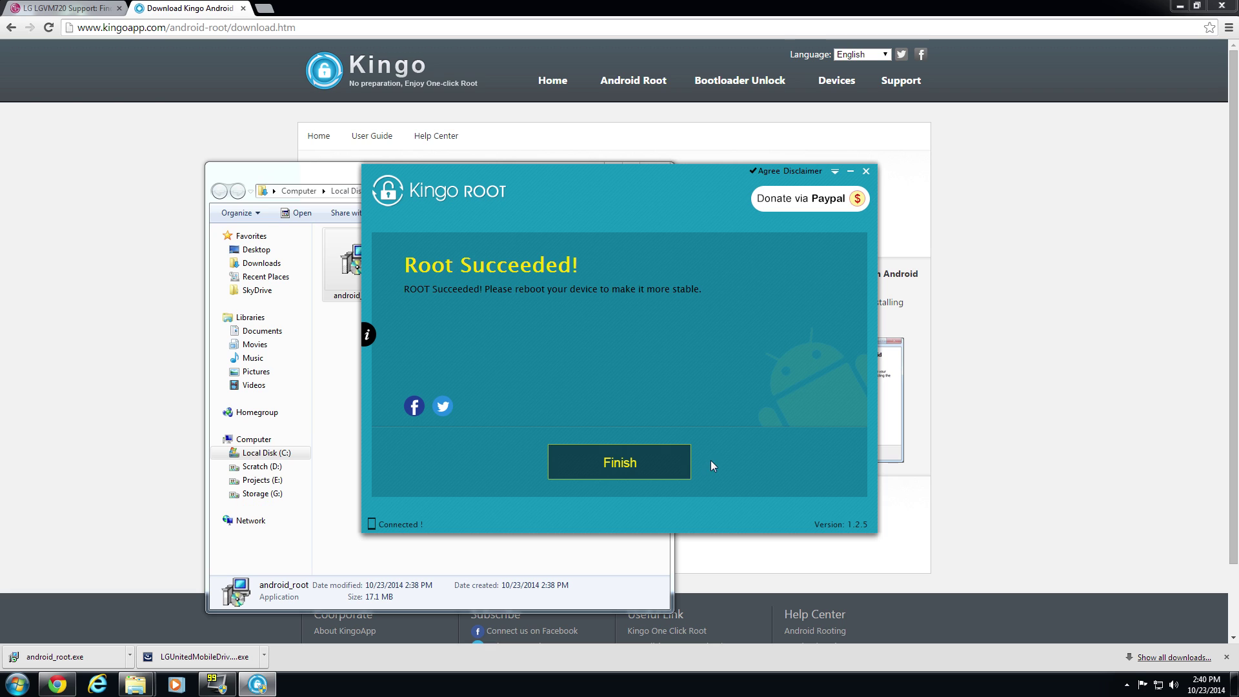
pyautogui.click(631, 464)
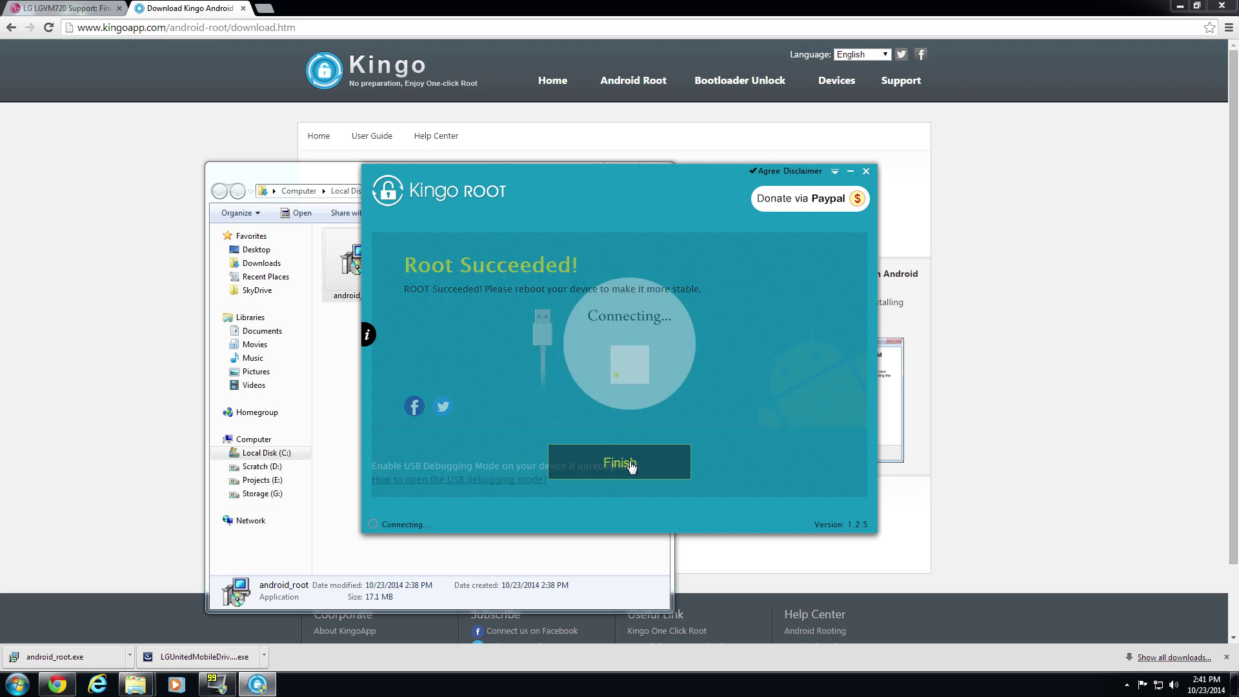